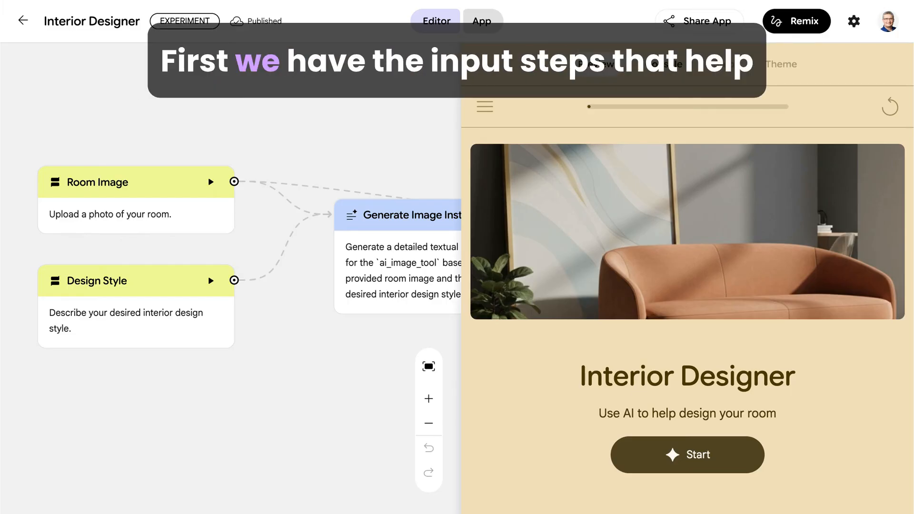
Review the workflow from the Room Image and Design Style inputs through the Generate Image Instruction prompt to the room redesign step
{"action": "left_click", "coordinate": [127, 187]}
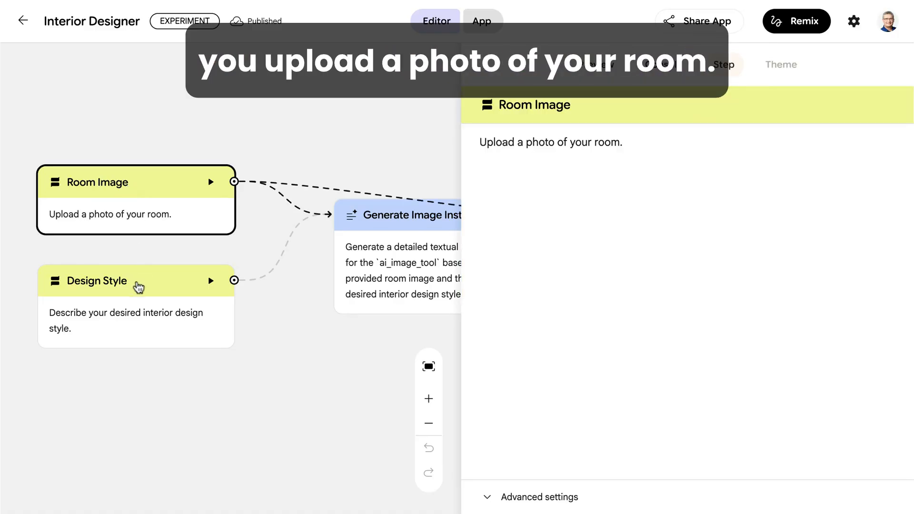
{"action": "left_click", "coordinate": [174, 265]}
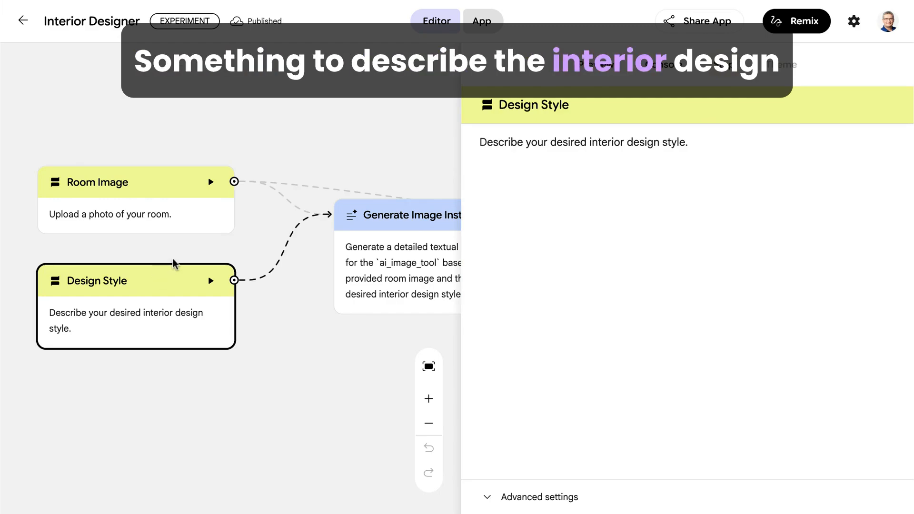
{"action": "scroll", "coordinate": [175, 265], "scroll_direction": "right", "scroll_amount": 5}
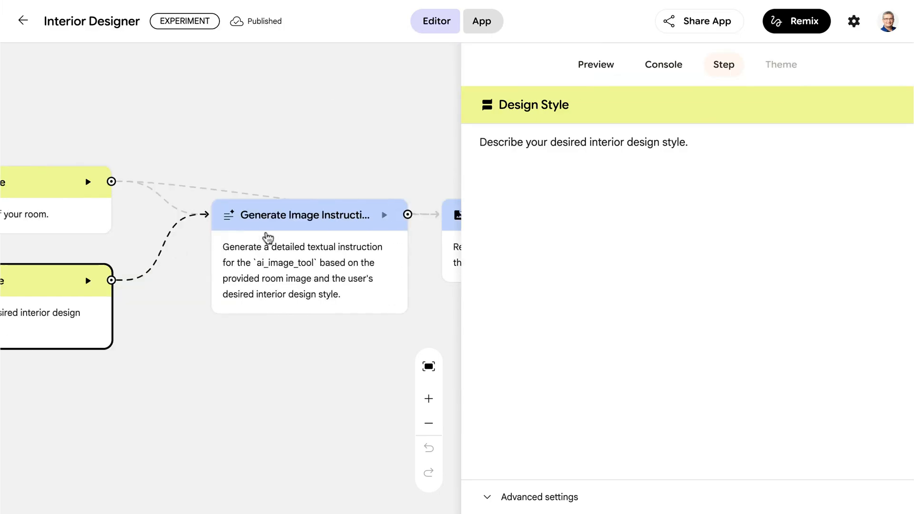
{"action": "left_click", "coordinate": [267, 240]}
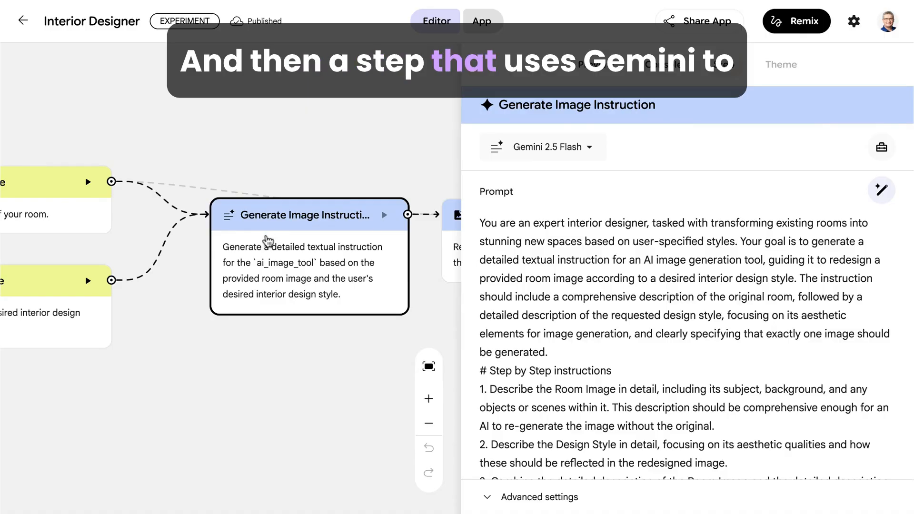
{"action": "scroll", "coordinate": [270, 242], "scroll_direction": "right", "scroll_amount": 1}
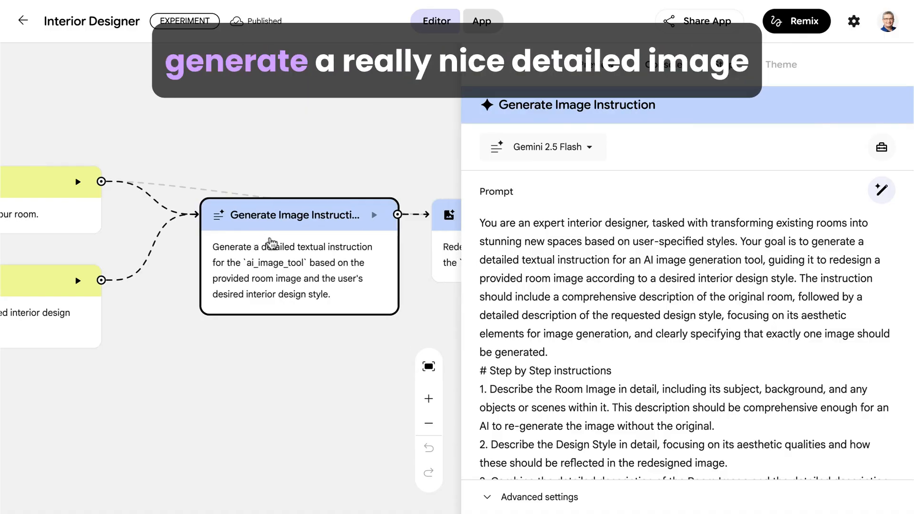
{"action": "scroll", "coordinate": [272, 244], "scroll_direction": "right", "scroll_amount": 3}
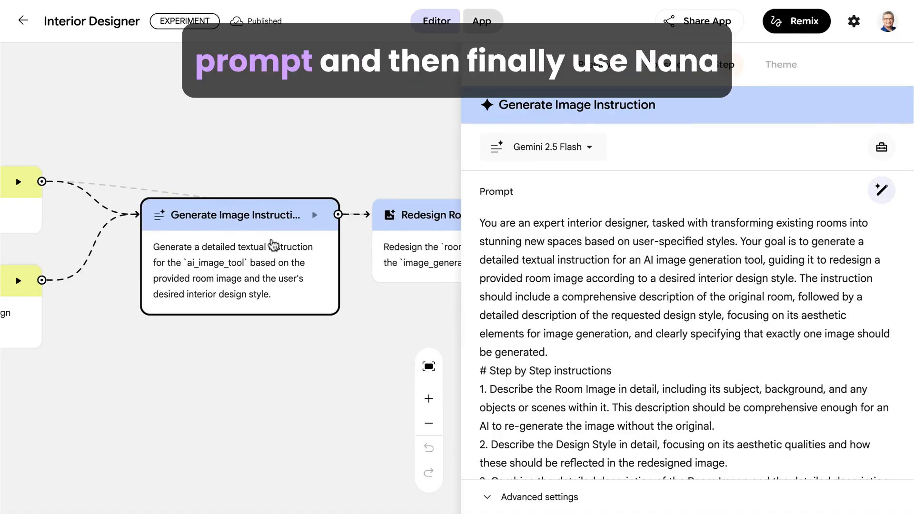
{"action": "scroll", "coordinate": [273, 244], "scroll_direction": "right", "scroll_amount": 8}
{"action": "left_click", "coordinate": [300, 234]}
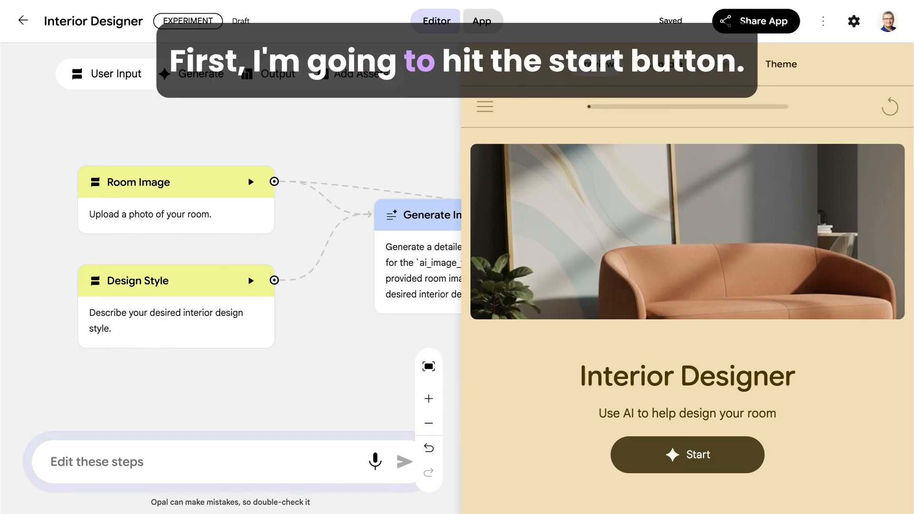
Start the Interior Designer preview and submit a photo of the room
{"action": "left_click", "coordinate": [687, 455]}
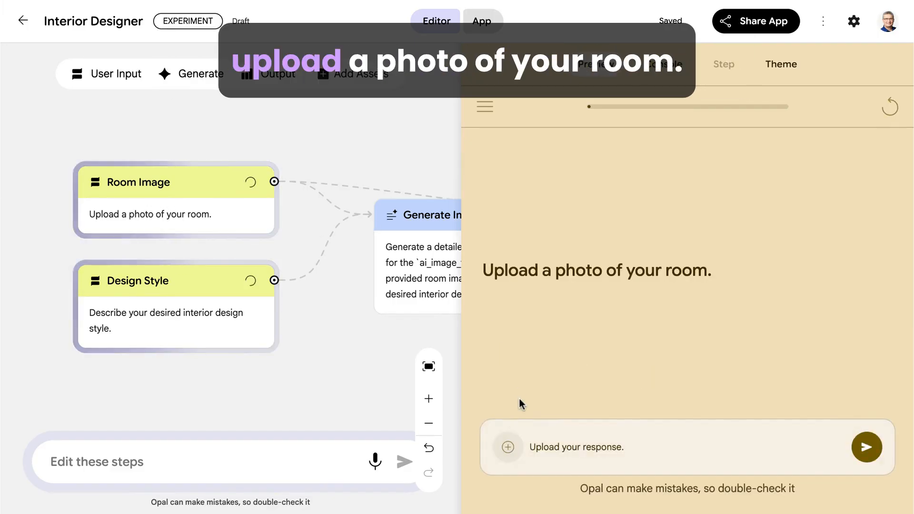
{"action": "left_click", "coordinate": [509, 447]}
{"action": "left_click", "coordinate": [529, 411]}
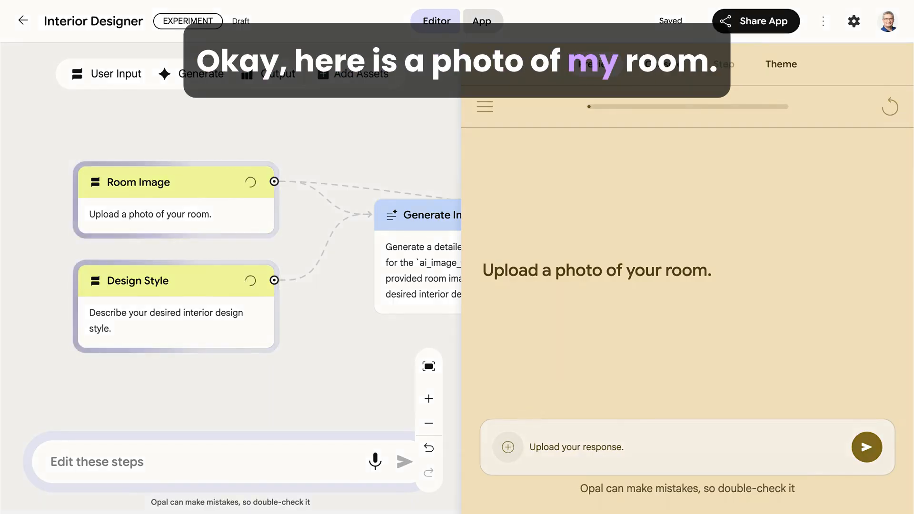
{"action": "left_click", "coordinate": [863, 450]}
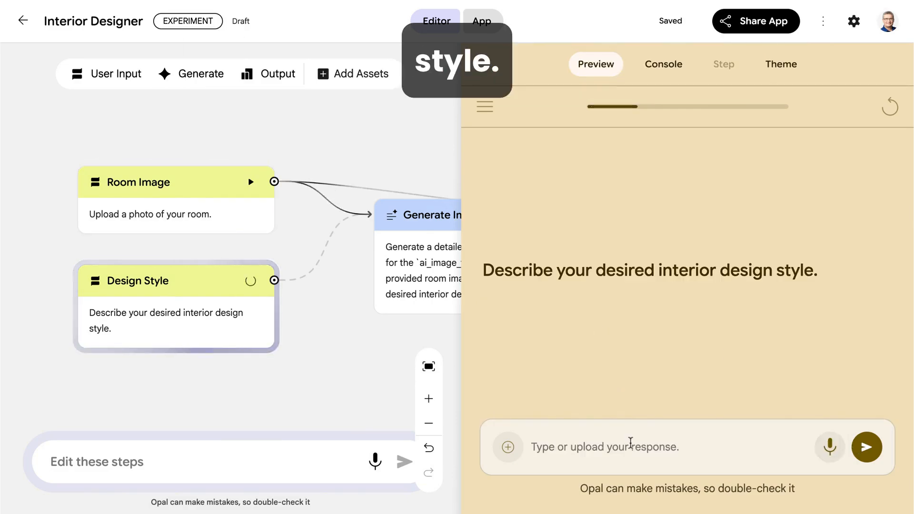
Submit "scandinavian" as the desired interior design style and follow the run through the workflow steps
{"action": "type", "text": "sca"}
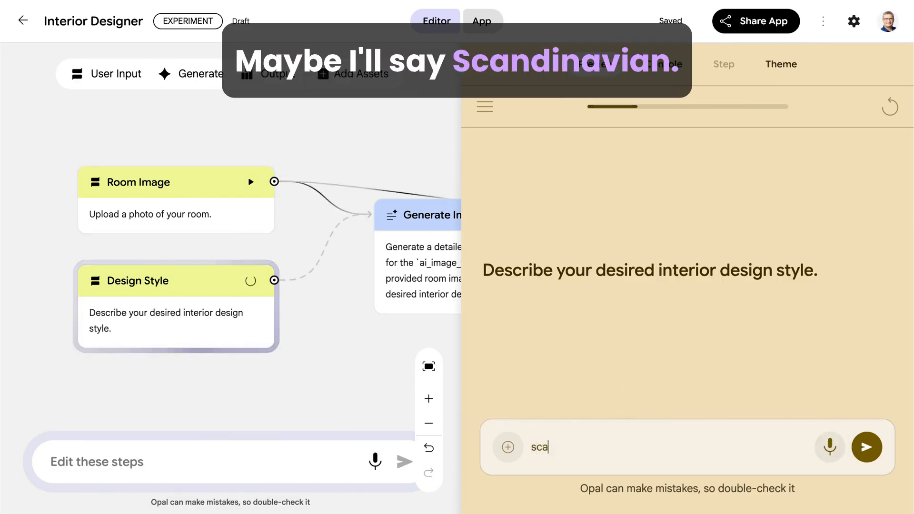
{"action": "type", "text": "ndinavian"}
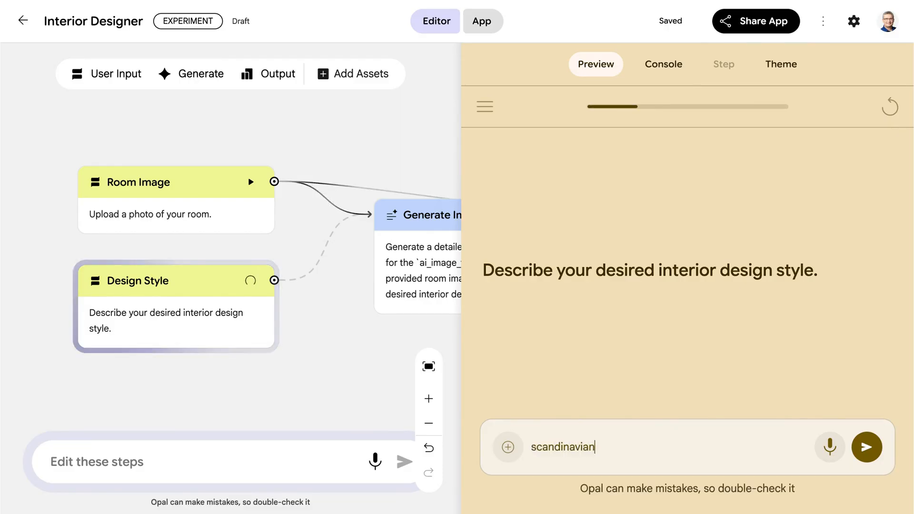
{"action": "key", "text": "Return"}
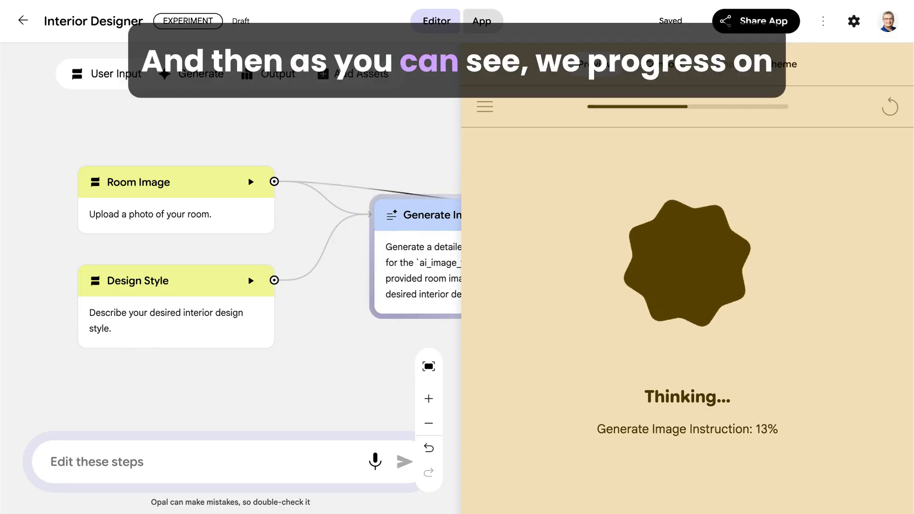
{"action": "scroll", "coordinate": [343, 335], "scroll_direction": "right", "scroll_amount": 1}
{"action": "scroll", "coordinate": [342, 335], "scroll_direction": "right", "scroll_amount": 3}
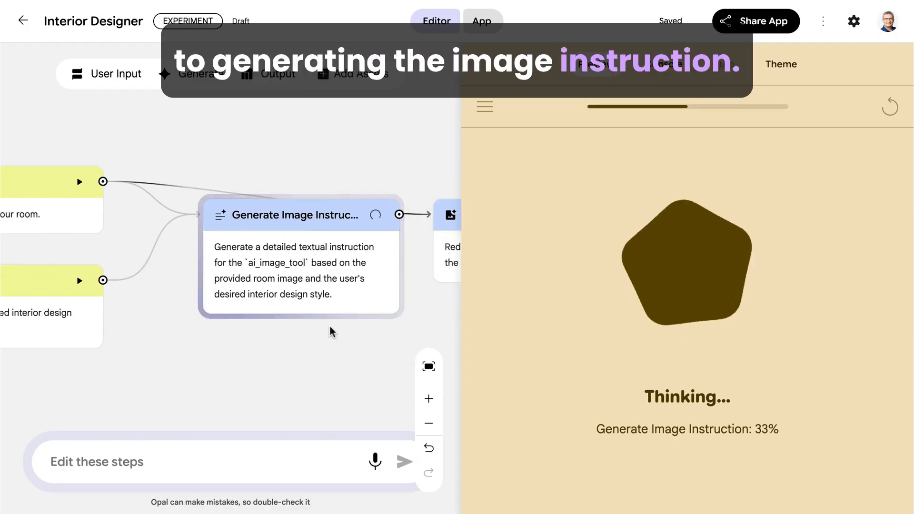
{"action": "scroll", "coordinate": [326, 323], "scroll_direction": "right", "scroll_amount": 1}
{"action": "scroll", "coordinate": [322, 321], "scroll_direction": "right", "scroll_amount": 5}
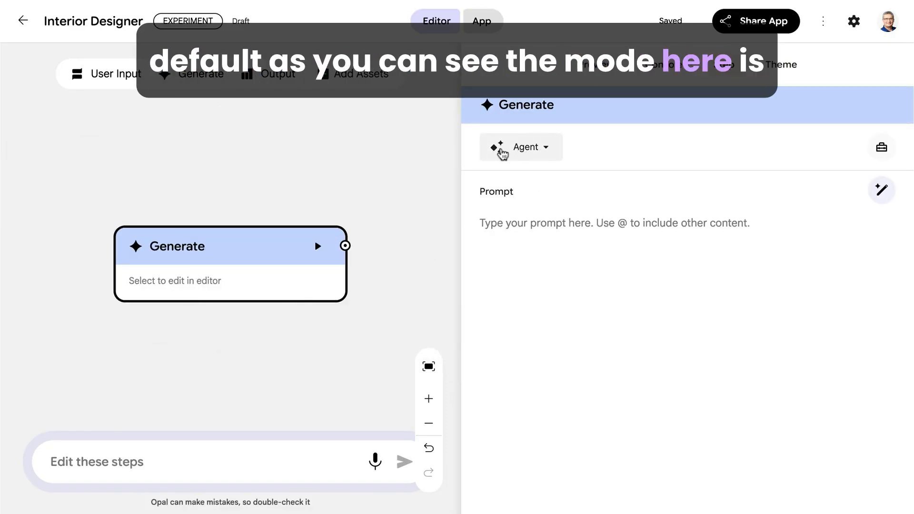
Set the Generate step to Agent mode and prompt it to act as an expert interior designer transforming existing rooms based on user-specified styles
{"action": "left_click", "coordinate": [503, 153]}
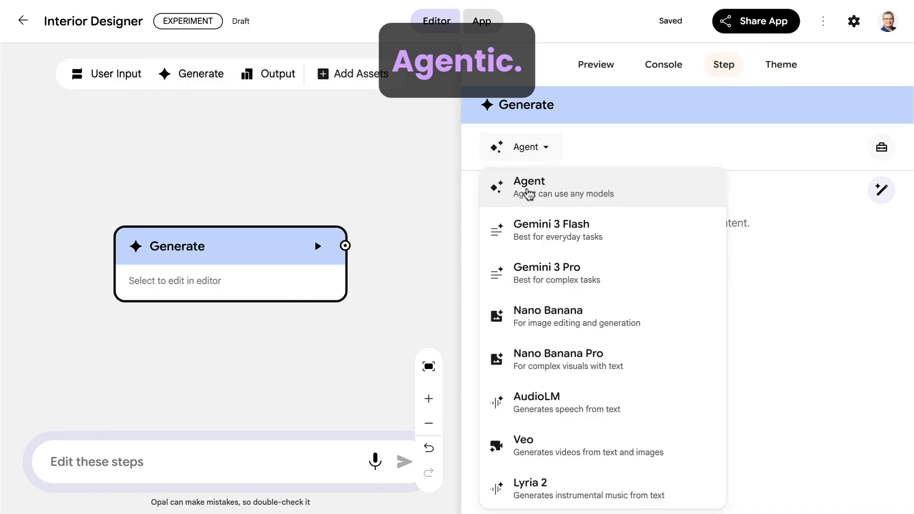
{"action": "left_click", "coordinate": [529, 195]}
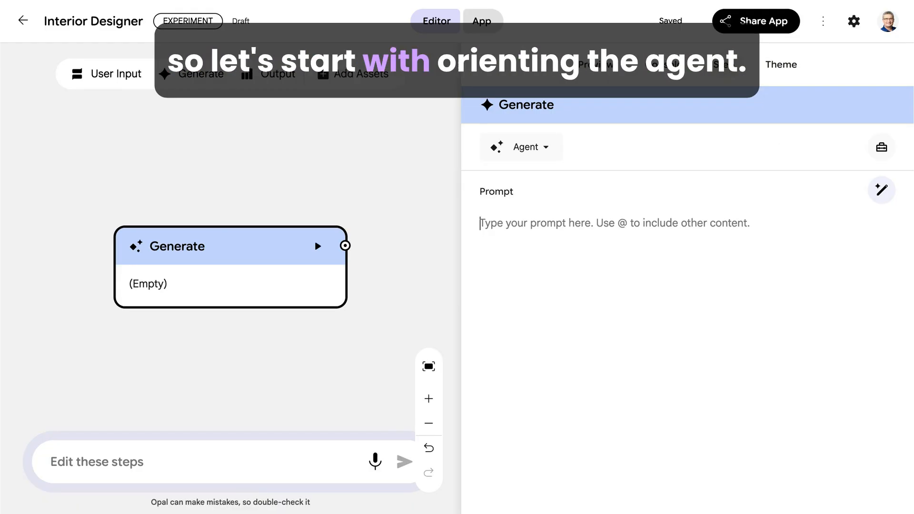
{"action": "type", "text": "Act as an expert interior designer, tasked with transforming existing rooms into stunning new spaces based on user-specified styles."}
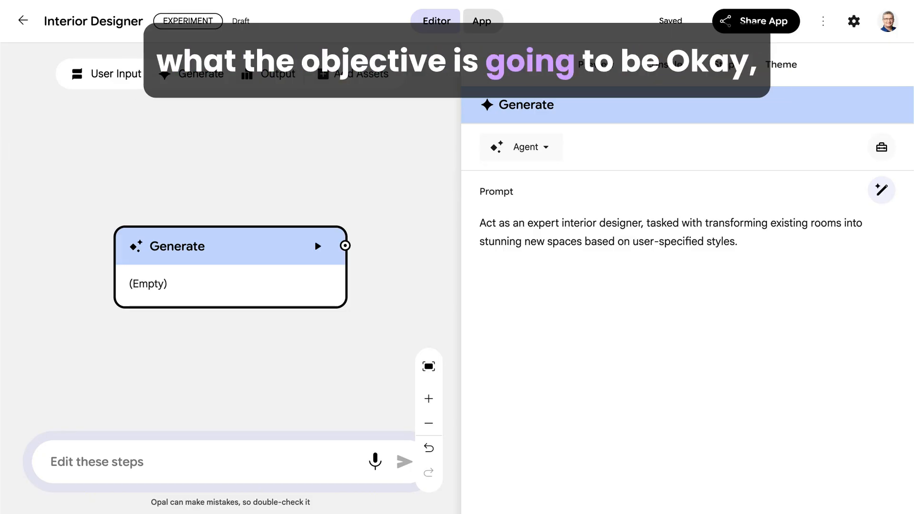
Add prompt paragraphs requesting the room image via file upload, then offering 5 interior design style choices with a n/a option to enter their own
{"action": "key", "text": "Return"}
{"action": "key", "text": "Return"}
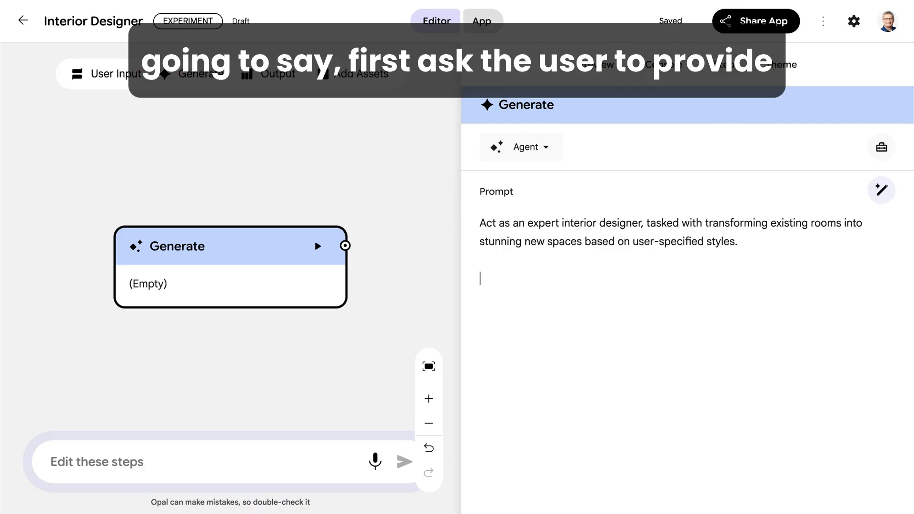
{"action": "type", "text": "First, ask the user to provide the image of the room via file upload."}
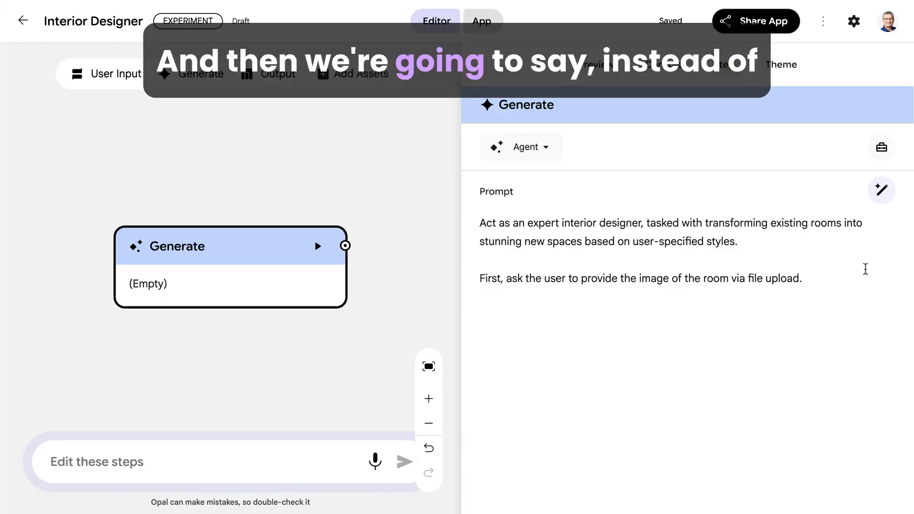
{"action": "type", "text": "Then, give them 5 choices for a desired interior design style, with a n/a option to enter their own."}
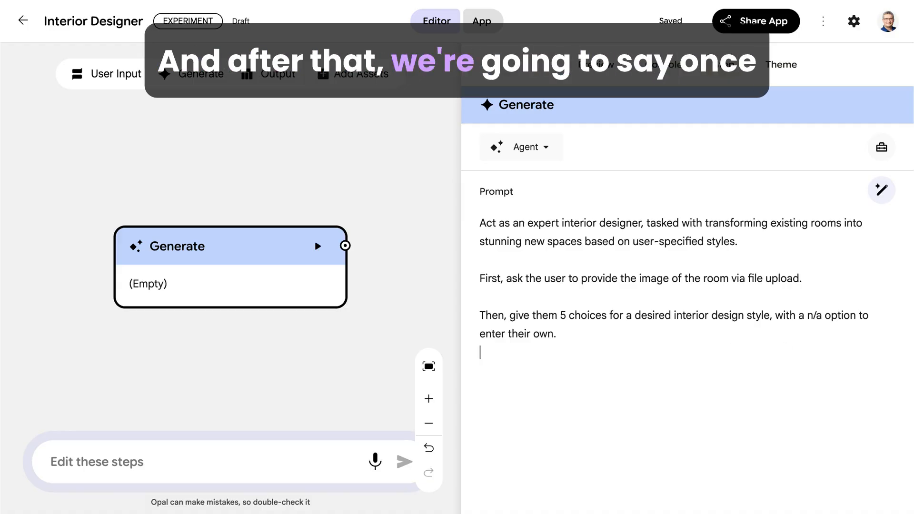
Add prompt paragraphs to edit the uploaded room to the chosen style, then show the image and iterate on written feedback until the user is satisfied
{"action": "type", "text": "Once the user selects or enters their style, use it to apply an edit to the uploaded room to conform to the style."}
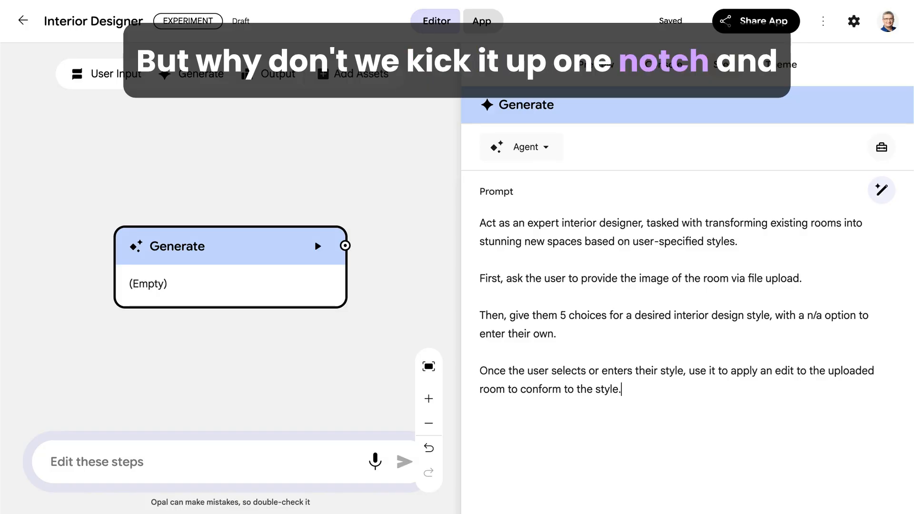
{"action": "key", "text": "Return"}
{"action": "key", "text": "Return"}
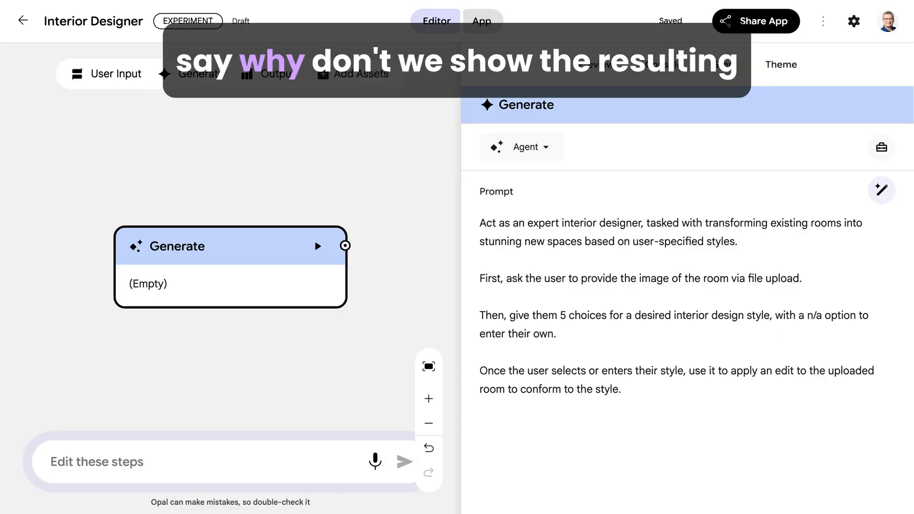
{"action": "type", "text": "Show the resulting image to the user and let them provide written feedback. Iterate until the user is satisfied with the picture."}
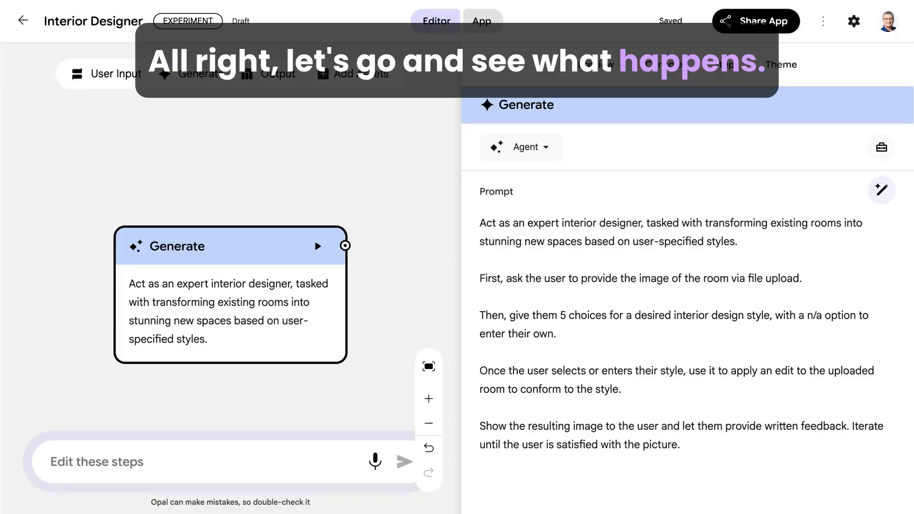
Start the agent-based app in the preview and submit the room image from the device
{"action": "left_click", "coordinate": [666, 457]}
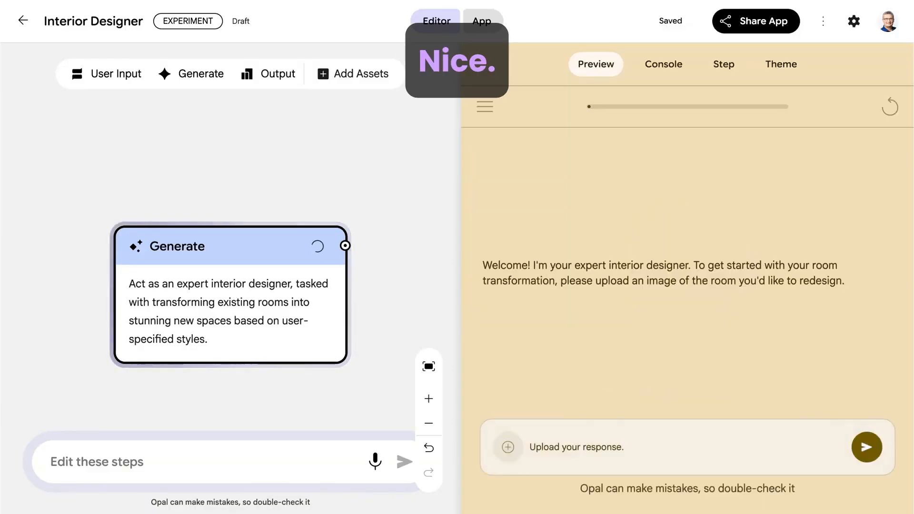
{"action": "left_click", "coordinate": [509, 446]}
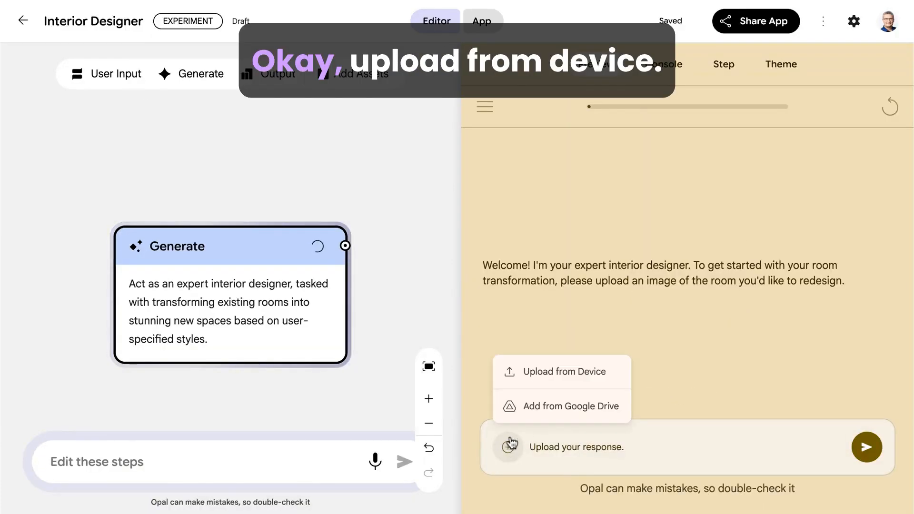
{"action": "left_click", "coordinate": [552, 374]}
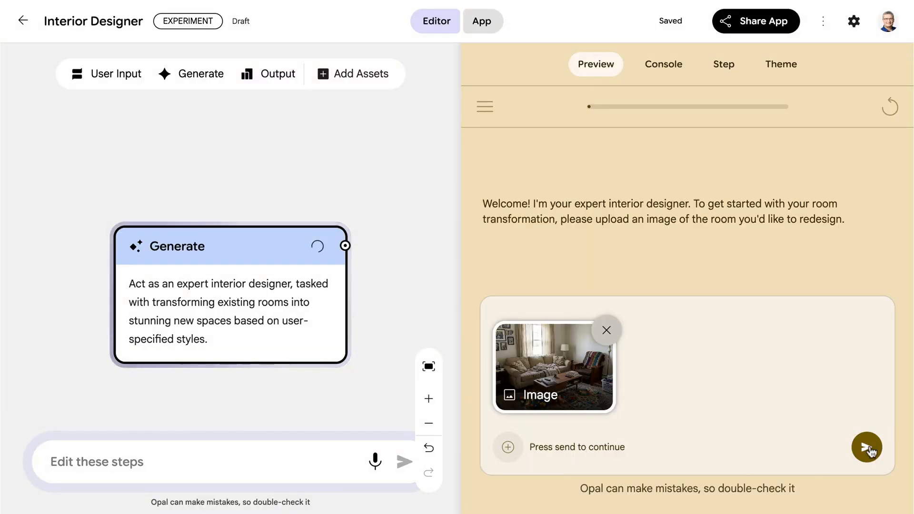
{"action": "left_click", "coordinate": [867, 448]}
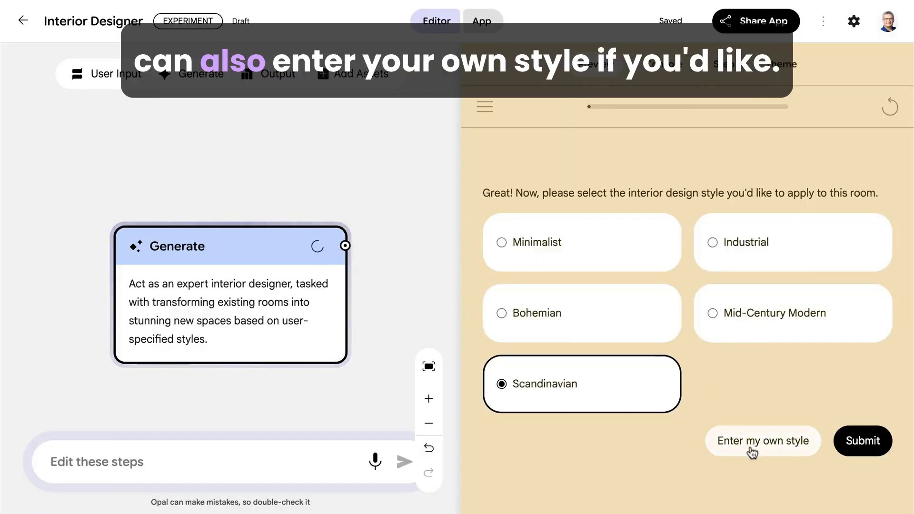
Submit Scandinavian as the room's style and send the feedback "let's remove the throws" on the redesigned image
{"action": "left_click", "coordinate": [855, 443]}
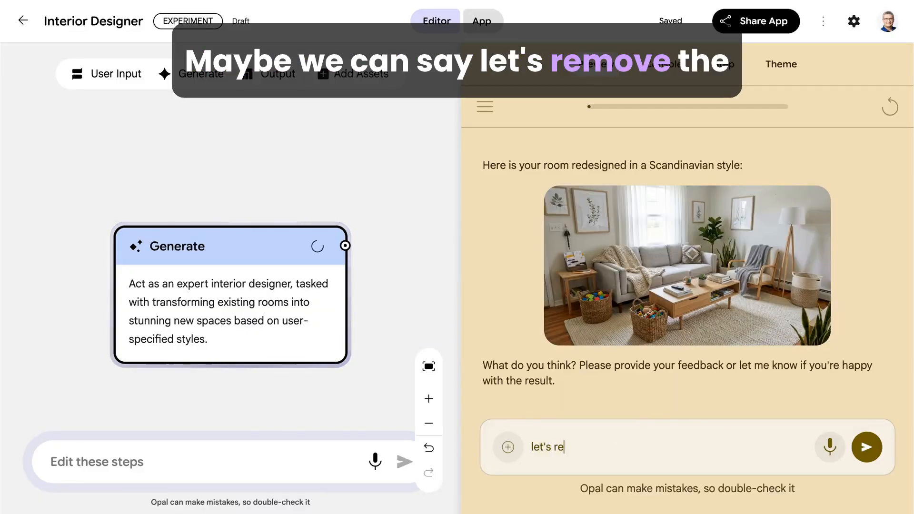
{"action": "type", "text": "the thro"}
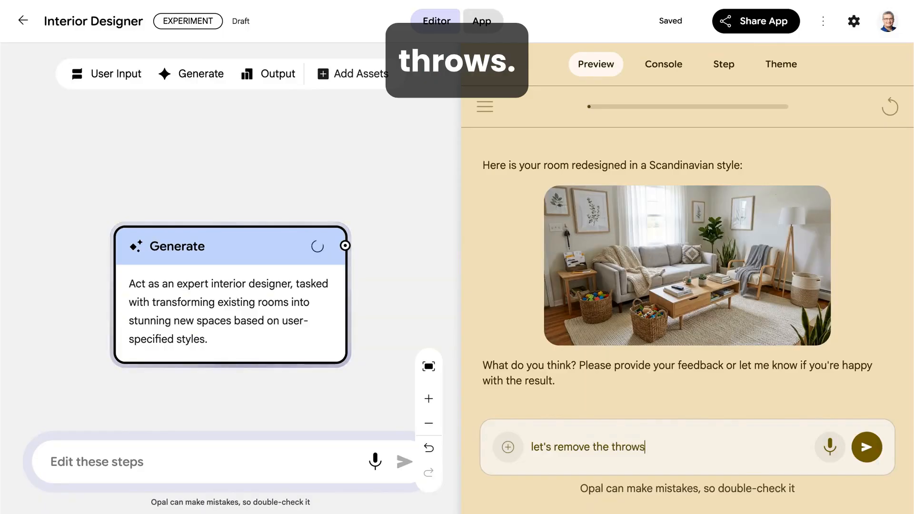
{"action": "type", "text": "ws"}
{"action": "key", "text": "Return"}
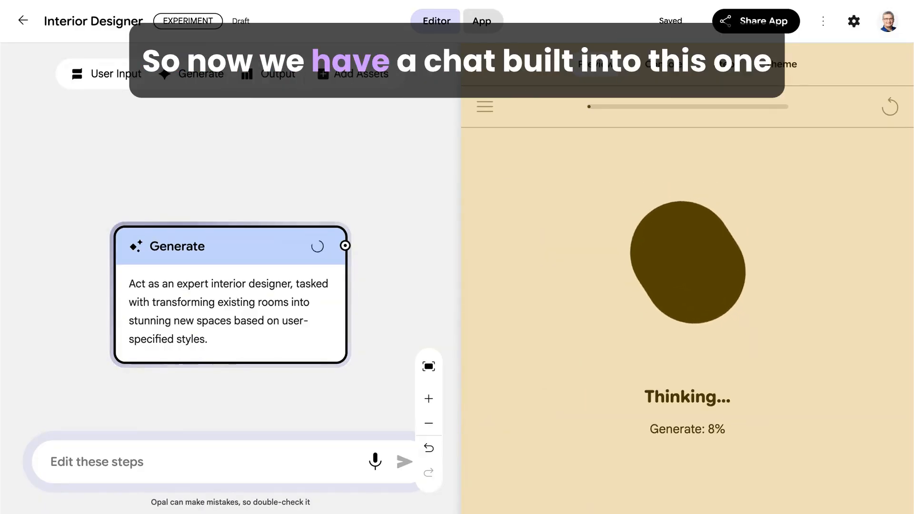